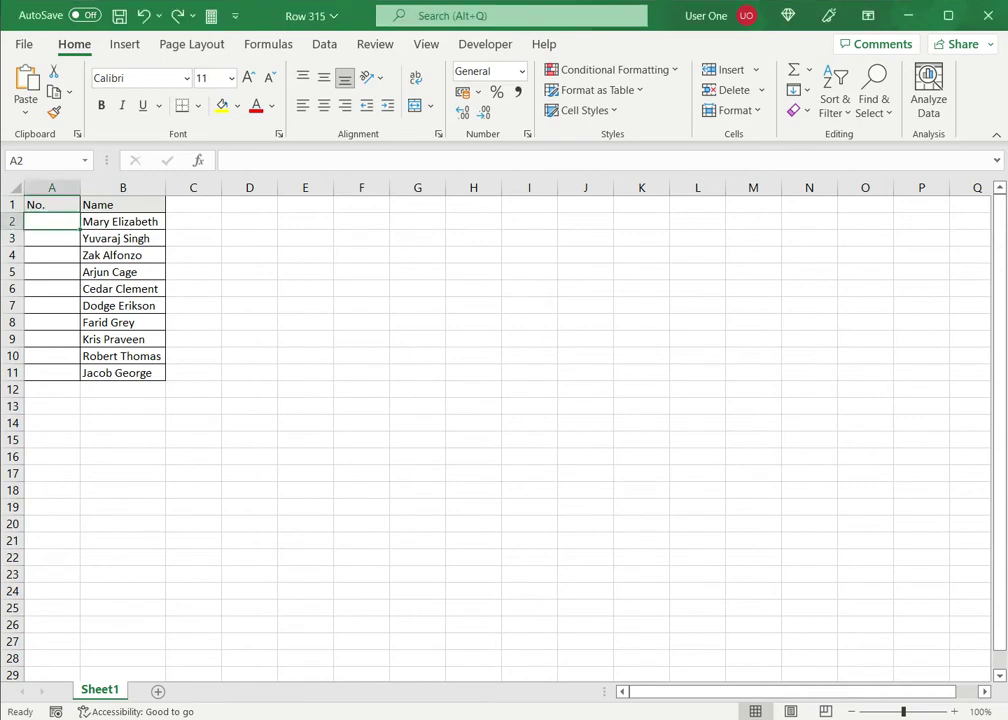
- Enter 1 in A2 and 2 in A3, and extend the pattern down through A11
{"action": "type", "text": "1"}
{"action": "key", "text": "Return"}
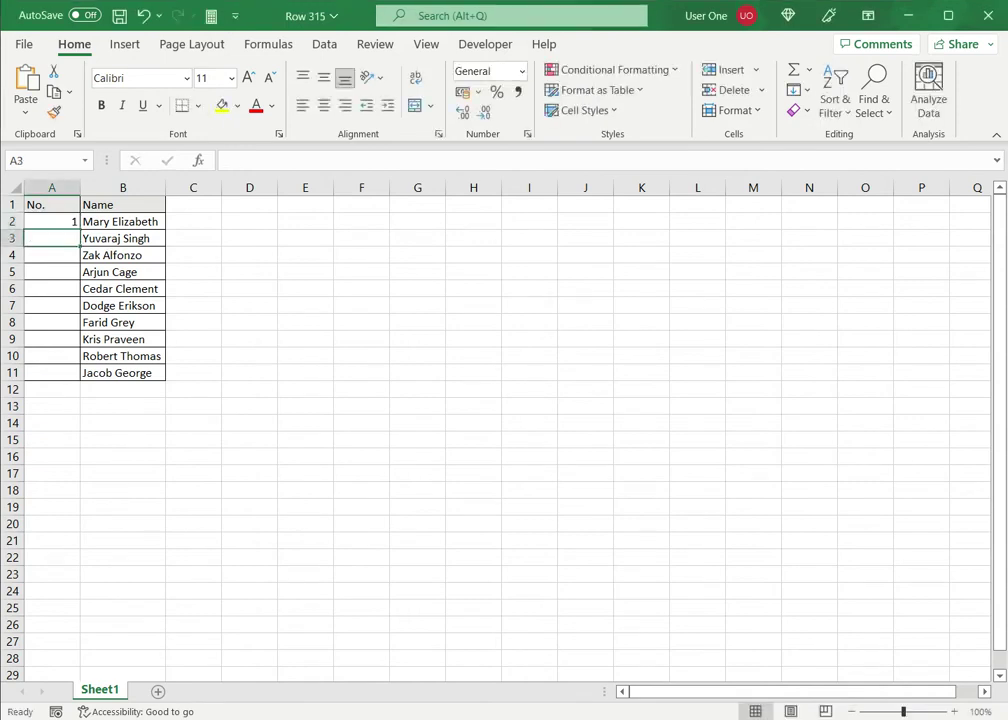
{"action": "type", "text": "2"}
{"action": "key", "text": "Return"}
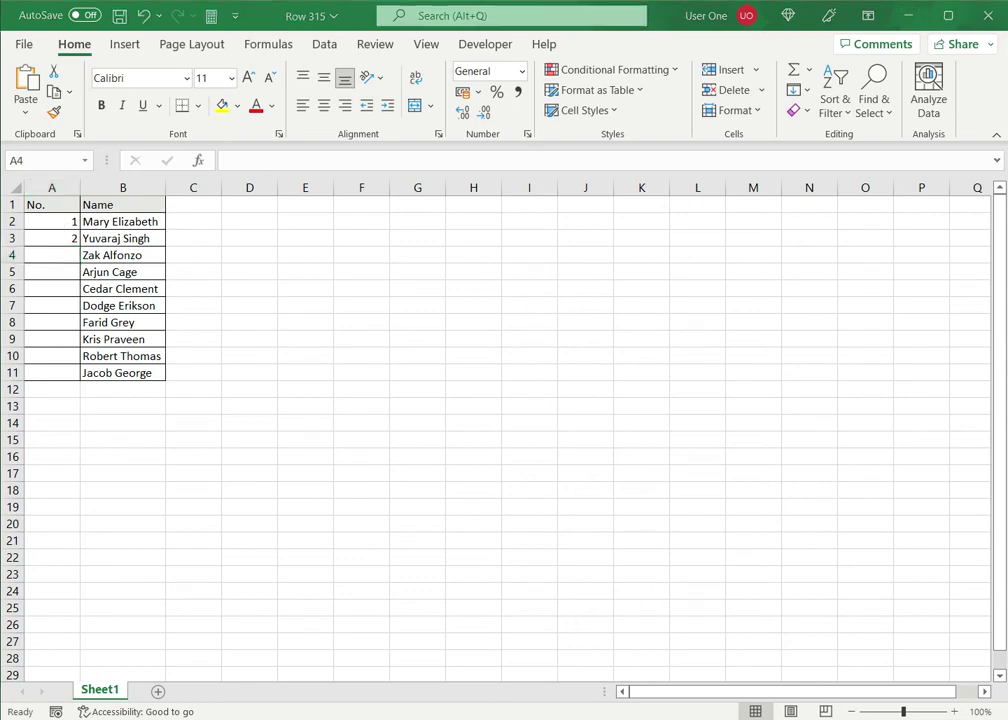
{"action": "left_click_drag", "start_coordinate": [55, 223], "coordinate": [55, 240]}
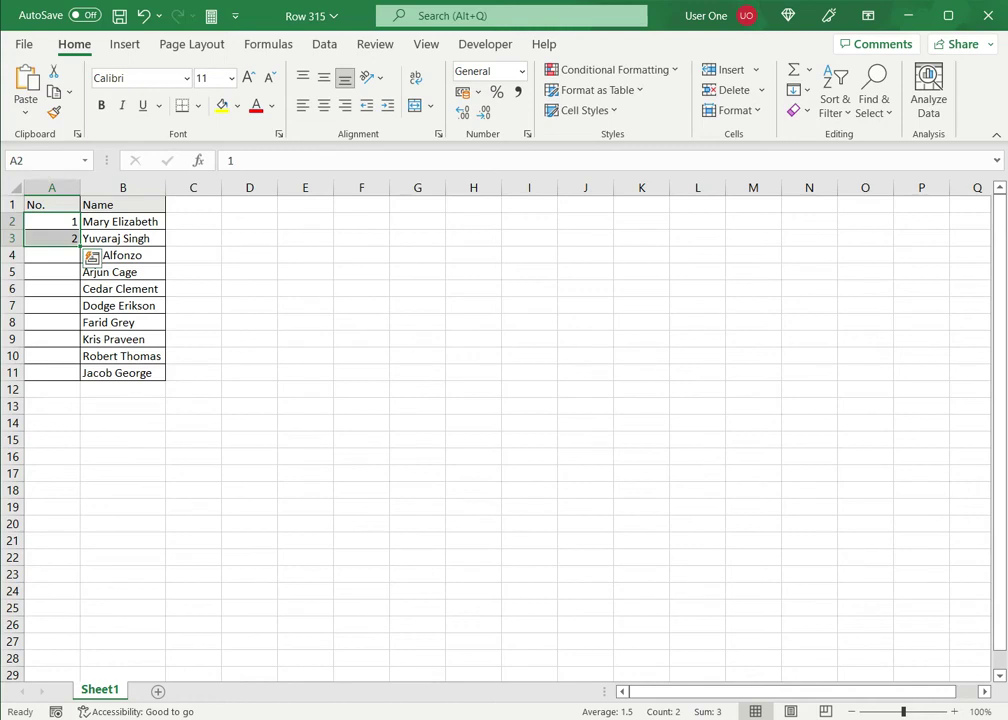
{"action": "left_click_drag", "start_coordinate": [80, 247], "coordinate": [87, 370]}
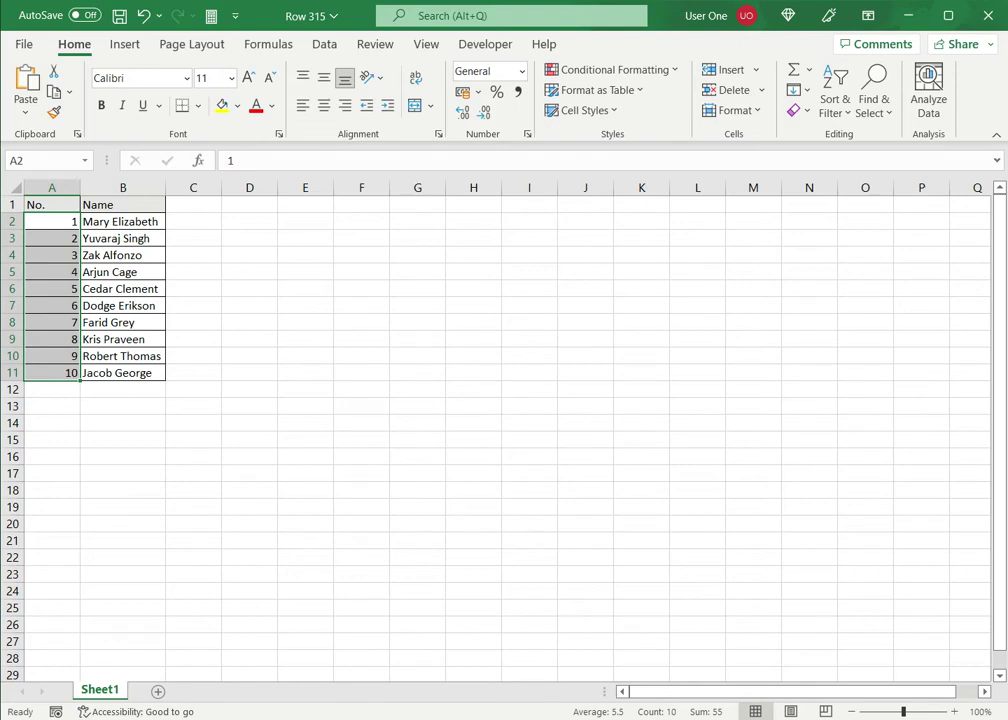
- Clear the numbers from A2:A11 and enter 1 in cell A2
{"action": "key", "text": "Delete"}
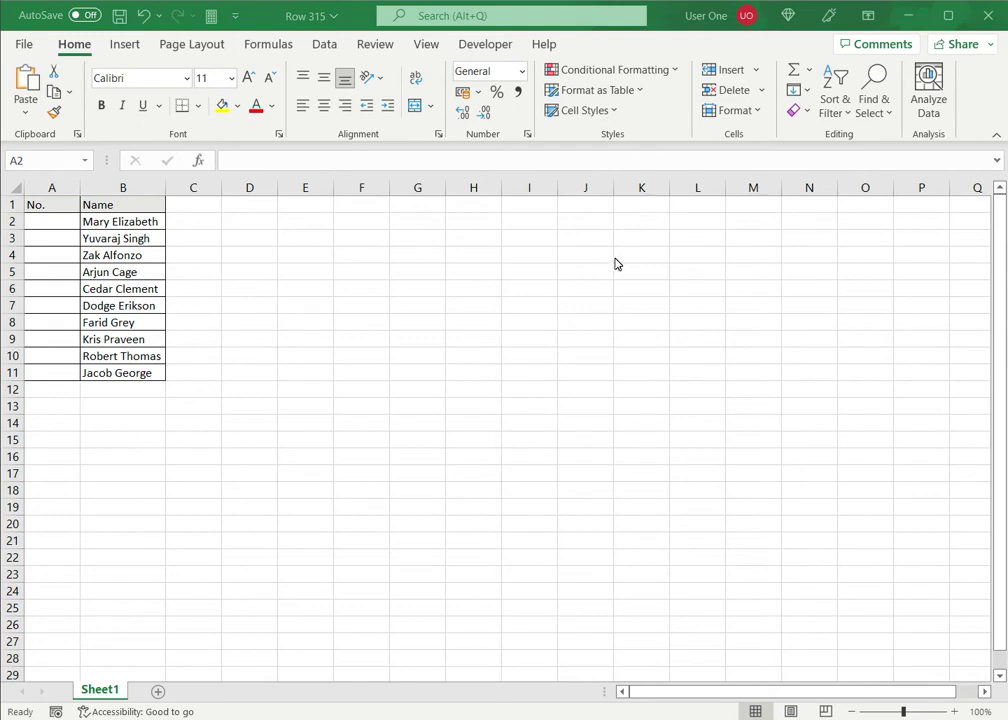
{"action": "left_click", "coordinate": [53, 217]}
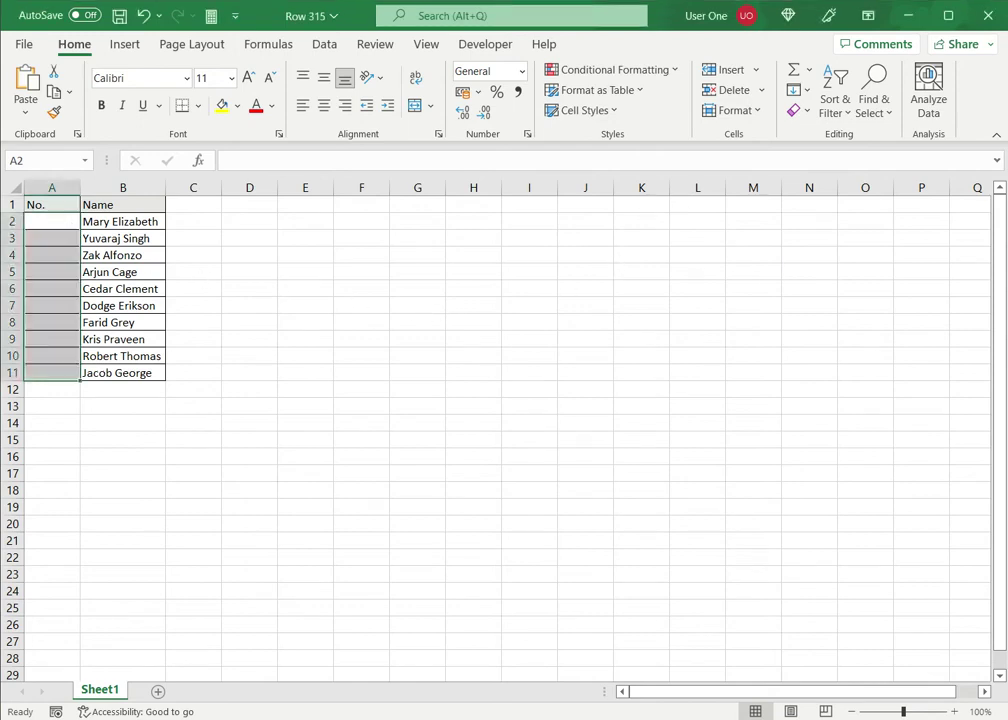
{"action": "left_click", "coordinate": [53, 221]}
{"action": "type", "text": "1"}
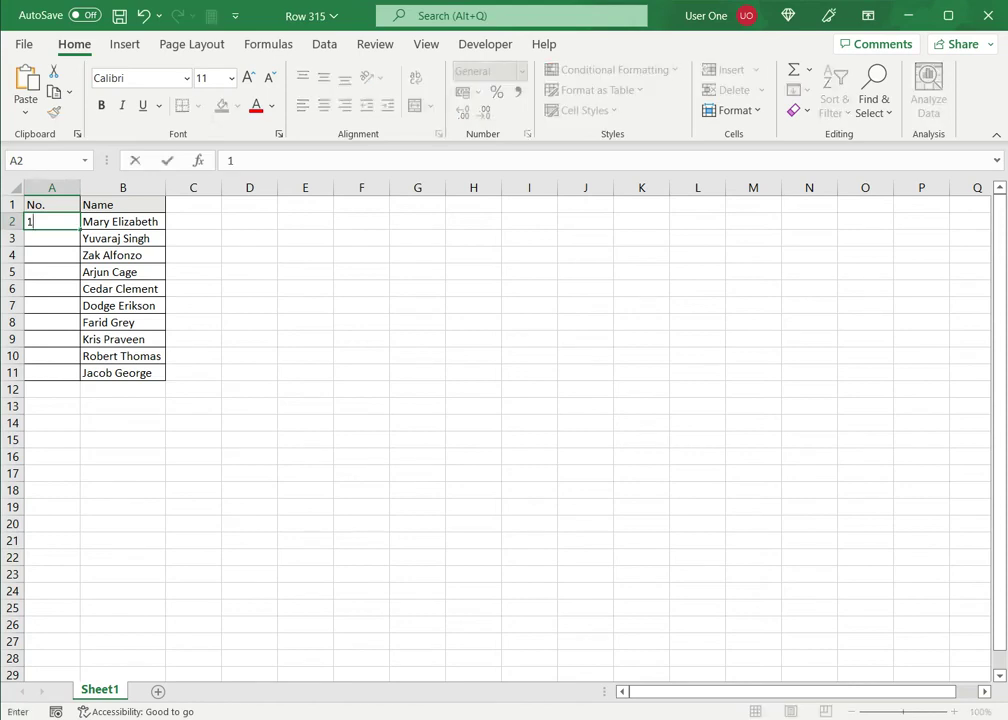
{"action": "left_click", "coordinate": [249, 255]}
{"action": "left_click", "coordinate": [52, 222]}
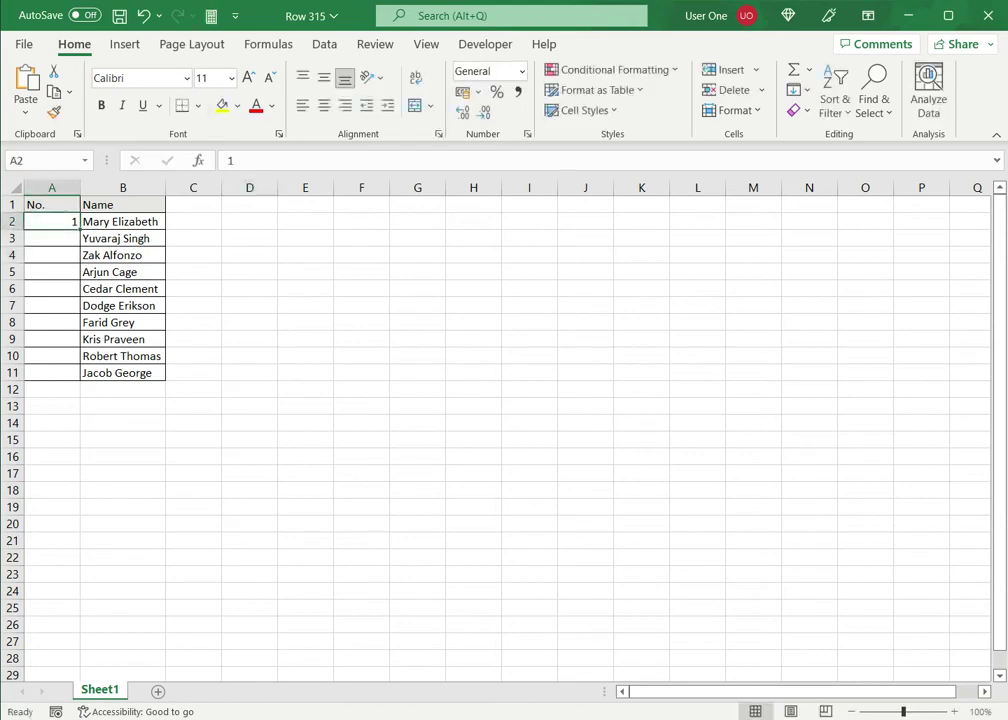
- Fill A2:A11 with a linear series in columns using a step value of 1
{"action": "left_click_drag", "start_coordinate": [52, 222], "coordinate": [52, 373]}
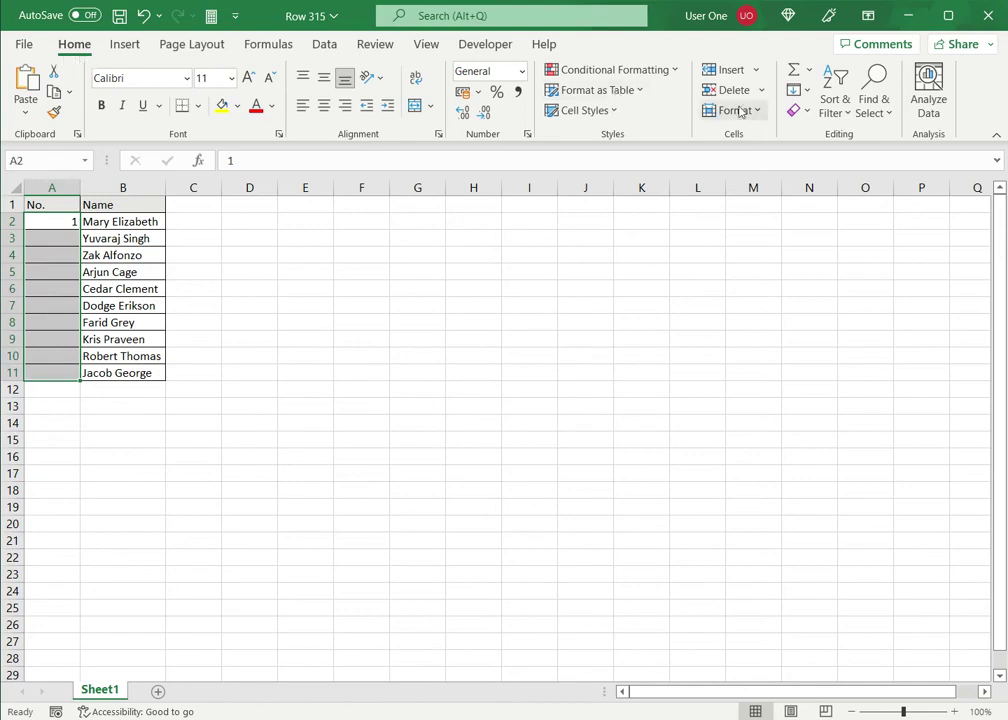
{"action": "left_click", "coordinate": [801, 90]}
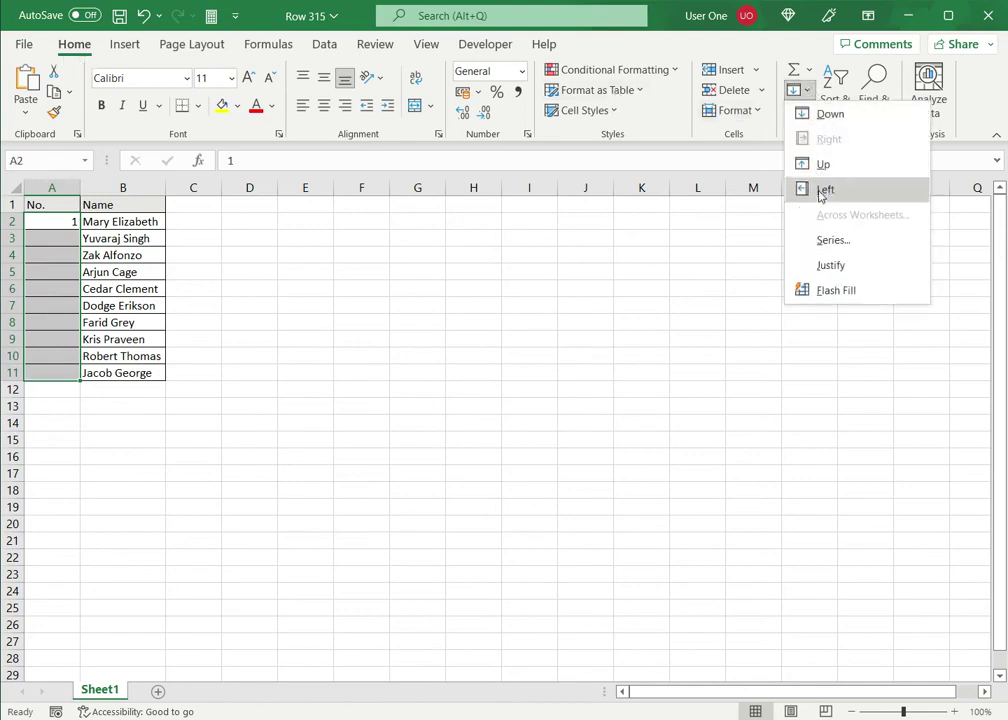
{"action": "left_click", "coordinate": [822, 242]}
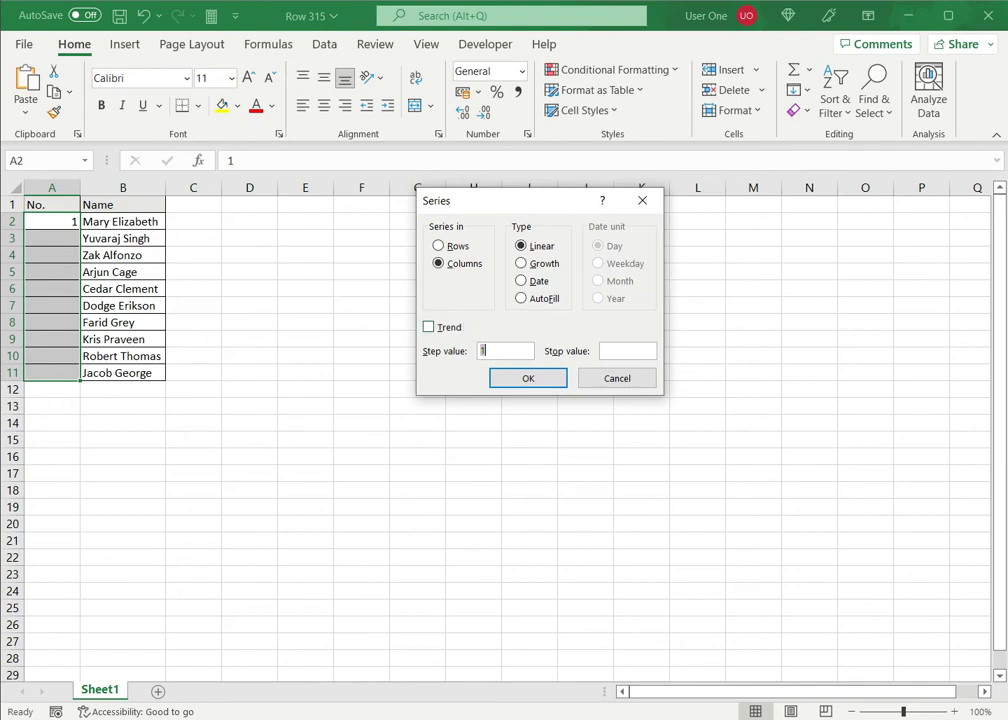
{"action": "left_click", "coordinate": [540, 379]}
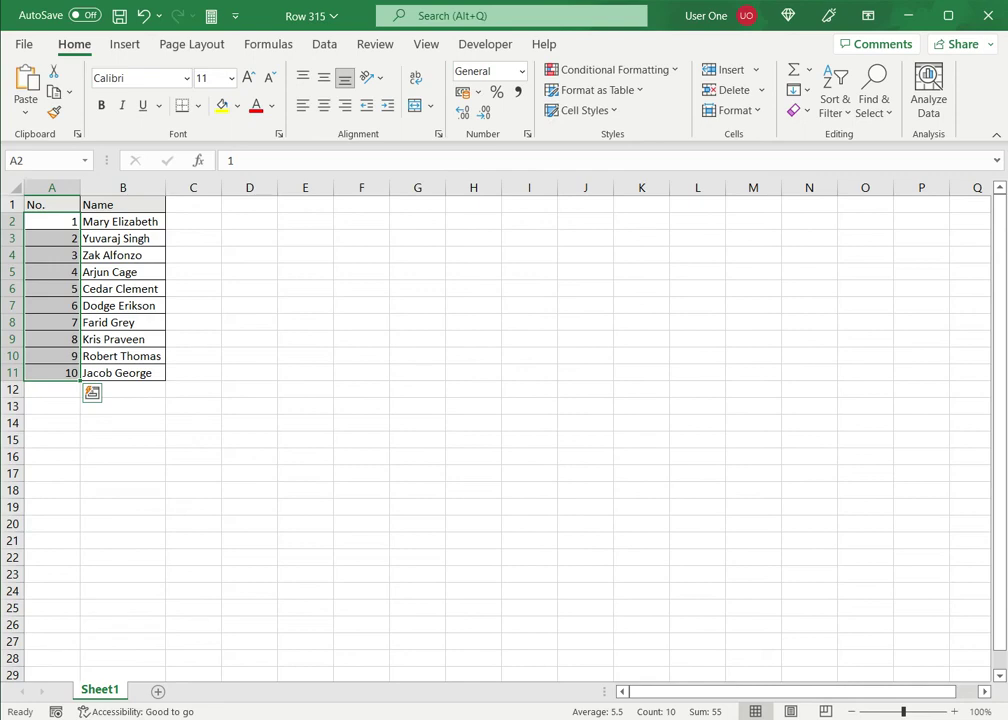
- Clear the series from A2:A11 and enter the formula =ROW() in cell A2
{"action": "key", "text": "Delete"}
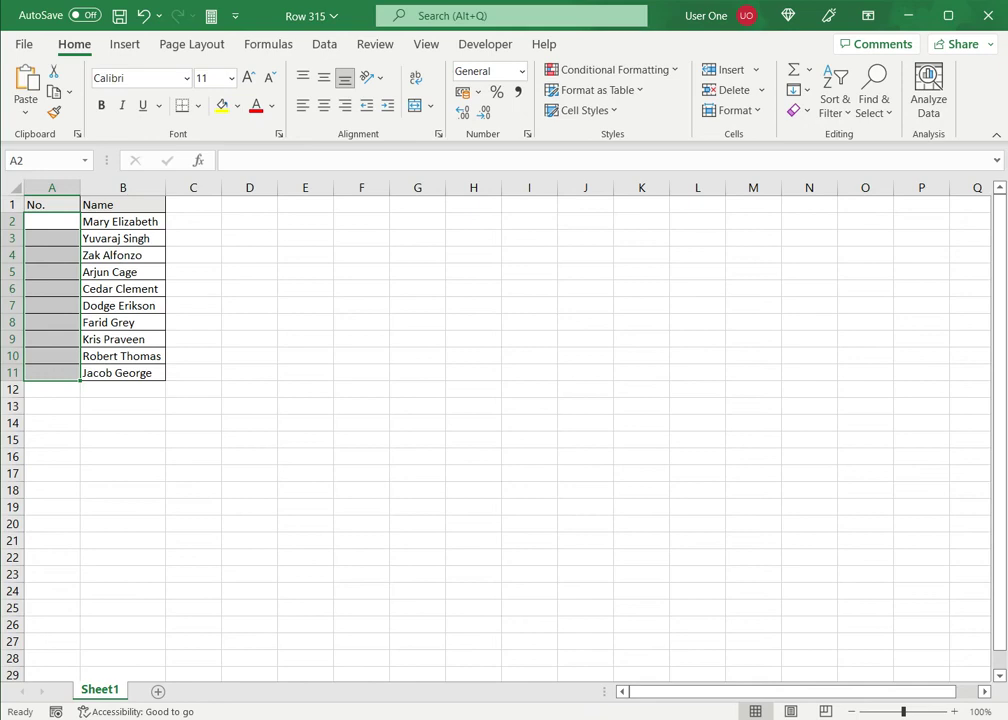
{"action": "left_click", "coordinate": [52, 222]}
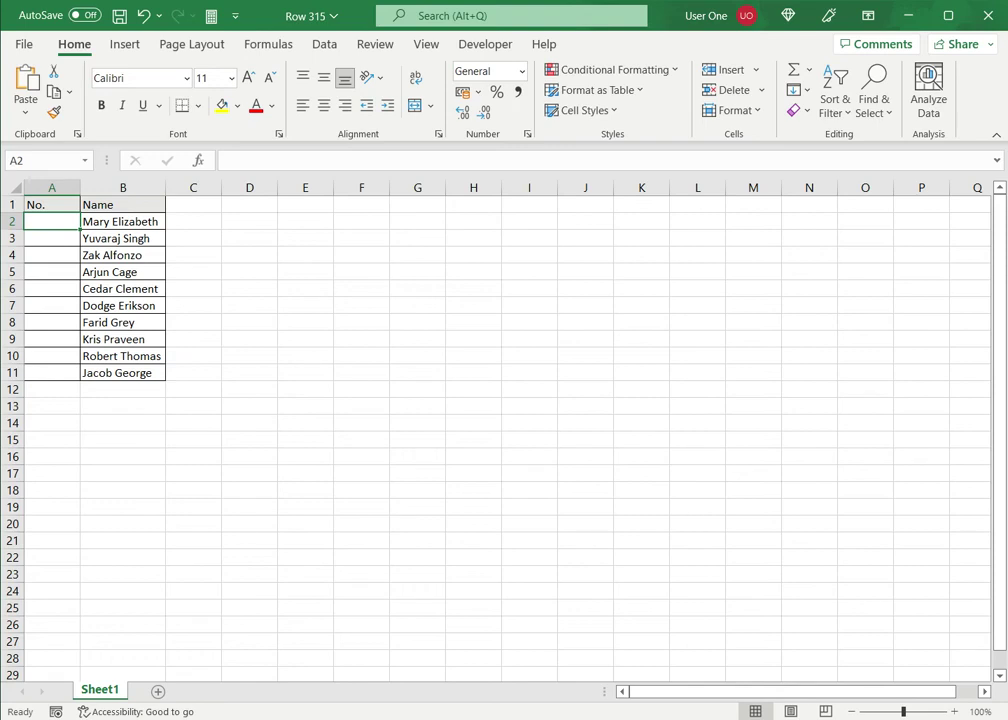
{"action": "type", "text": "=row"}
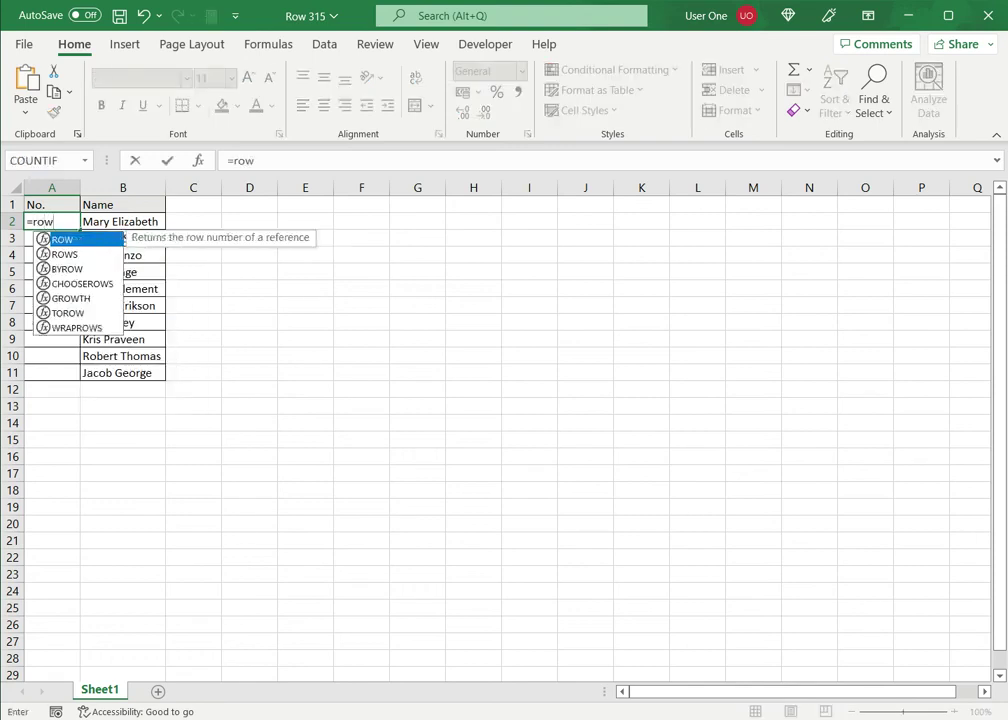
{"action": "type", "text": "("}
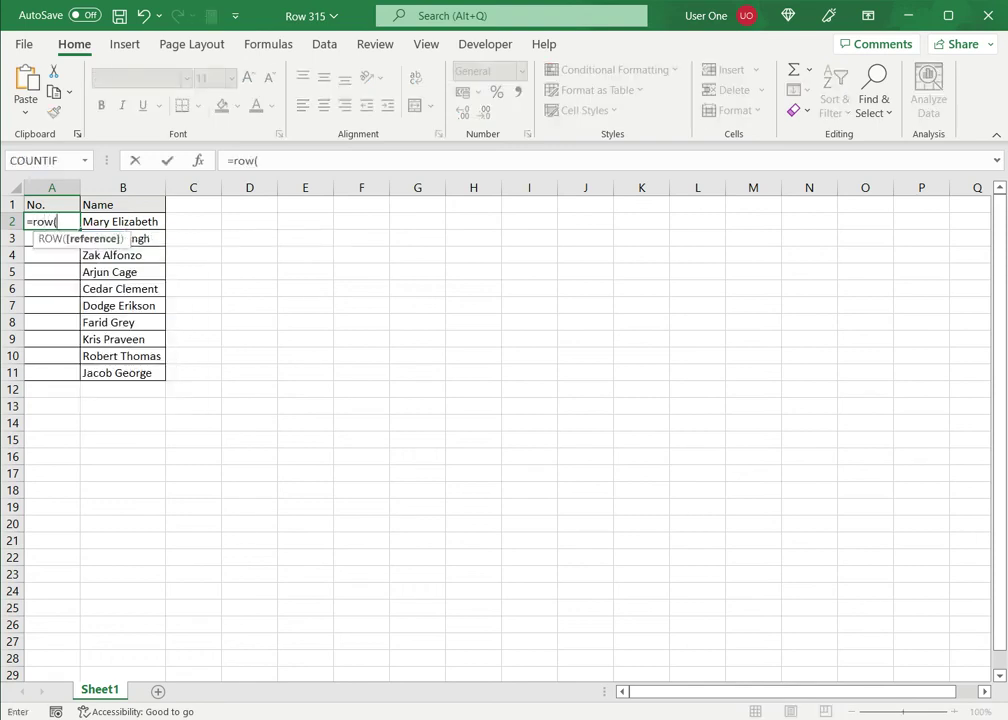
{"action": "type", "text": ")"}
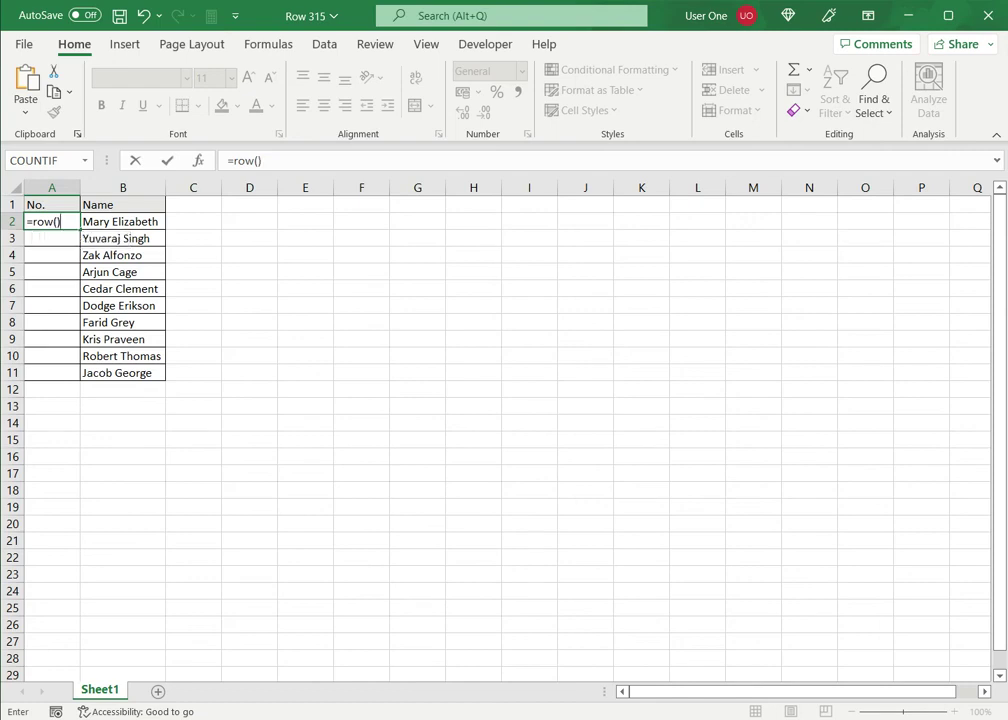
{"action": "key", "text": "Return"}
{"action": "key", "text": "Up"}
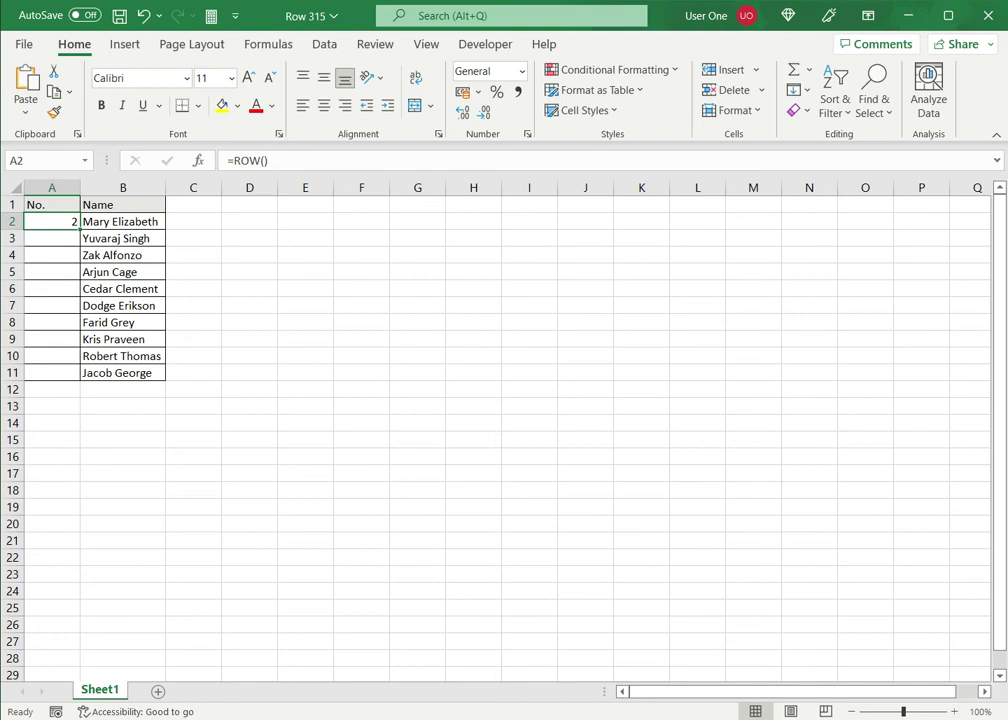
- Change the formula in cell A2 to =ROW(A1)
{"action": "key", "text": "F2"}
{"action": "key", "text": "BackSpace"}
{"action": "key", "text": "BackSpace"}
{"action": "key", "text": "BackSpace"}
{"action": "key", "text": "BackSpace"}
{"action": "key", "text": "BackSpace"}
{"action": "type", "text": "r"}
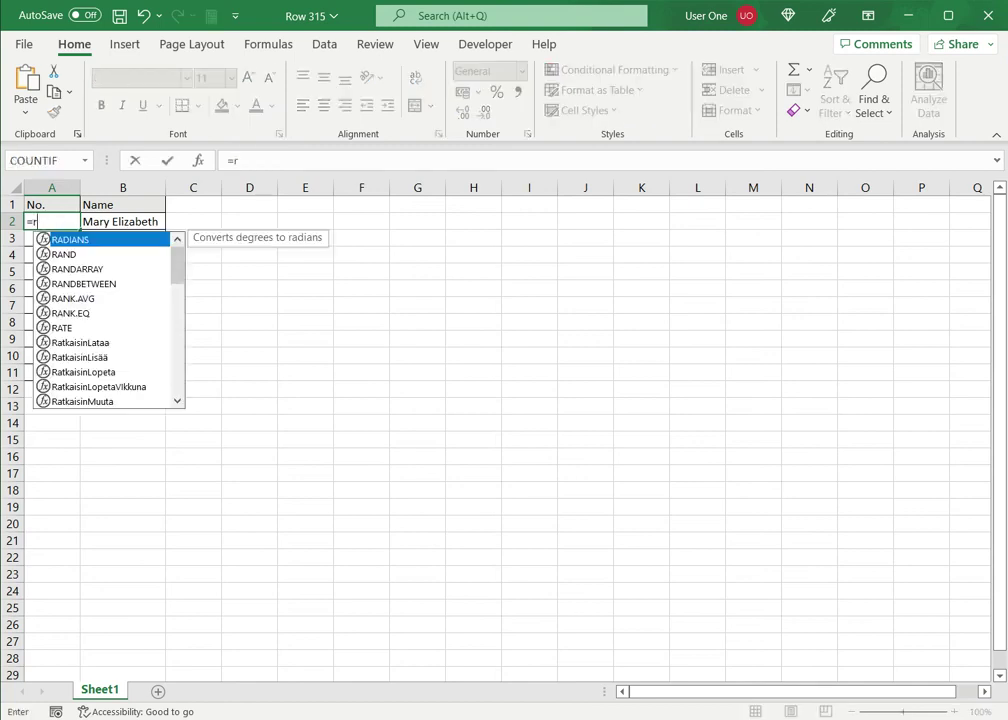
{"action": "type", "text": "ow("}
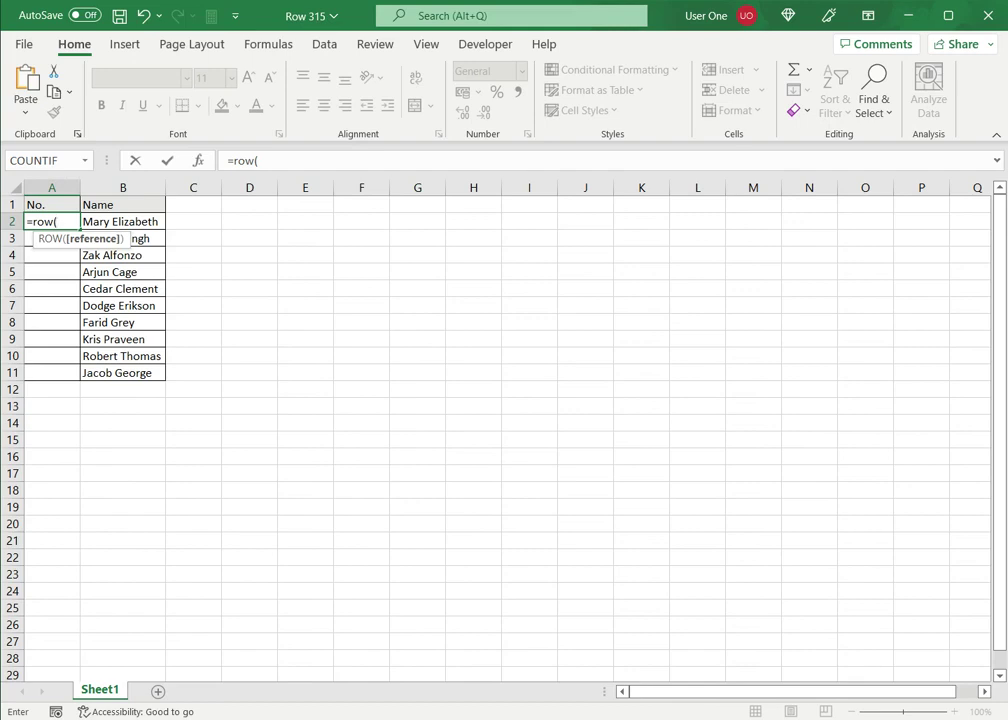
{"action": "key", "text": "Up"}
{"action": "type", "text": ")"}
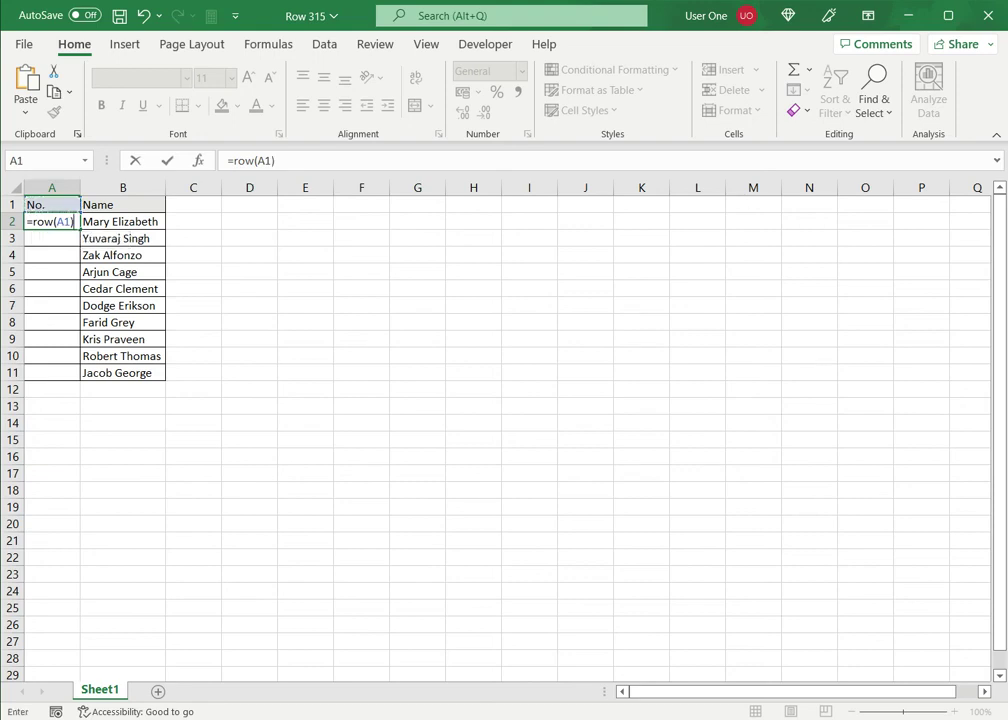
{"action": "key", "text": "Return"}
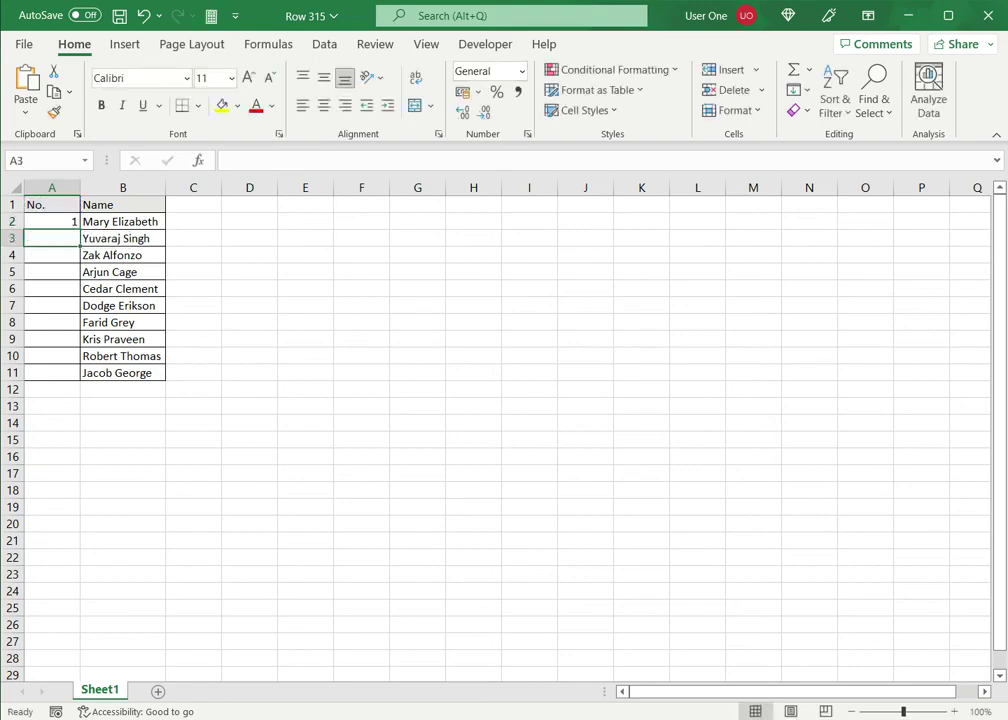
- Copy the ROW formula from A2 down through A11
{"action": "key", "text": "Up"}
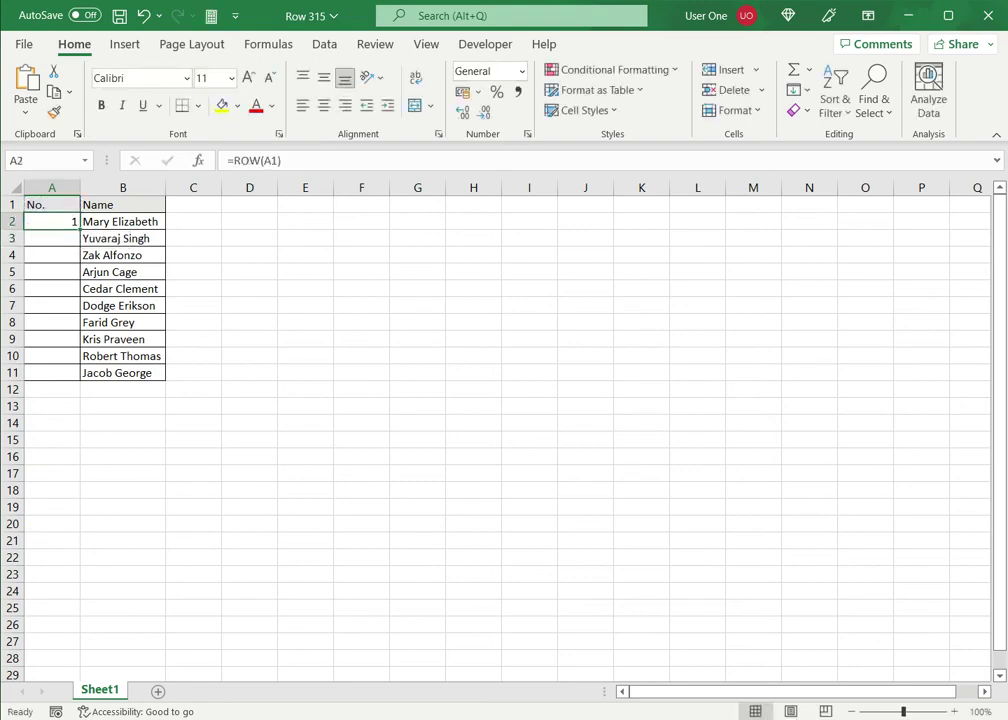
{"action": "left_click_drag", "start_coordinate": [80, 229], "coordinate": [80, 376]}
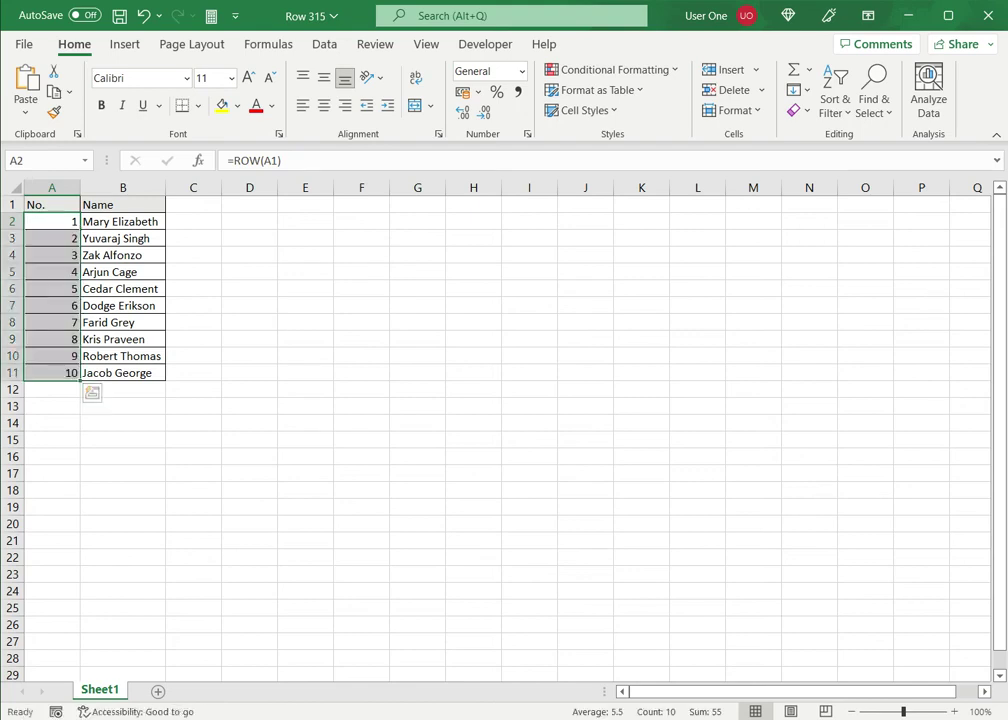
{"action": "key", "text": "Down"}
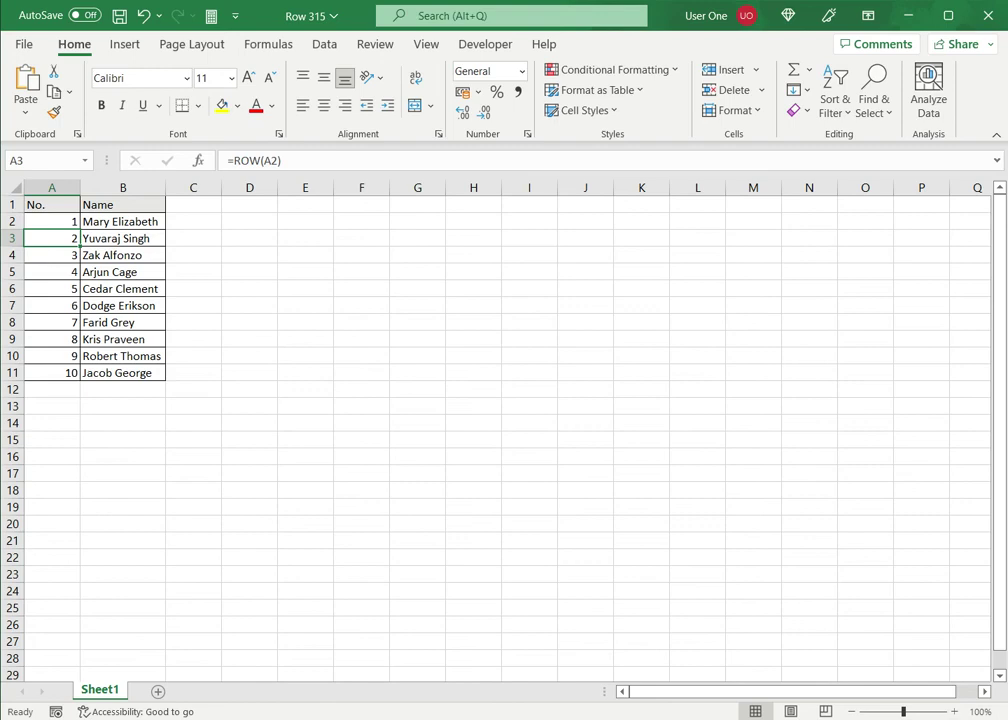
- Clear the ROW formulas from A2:A11 and enter =SEQUENCE(10,1,1,1) in cell A2
{"action": "left_click_drag", "start_coordinate": [50, 221], "coordinate": [50, 372]}
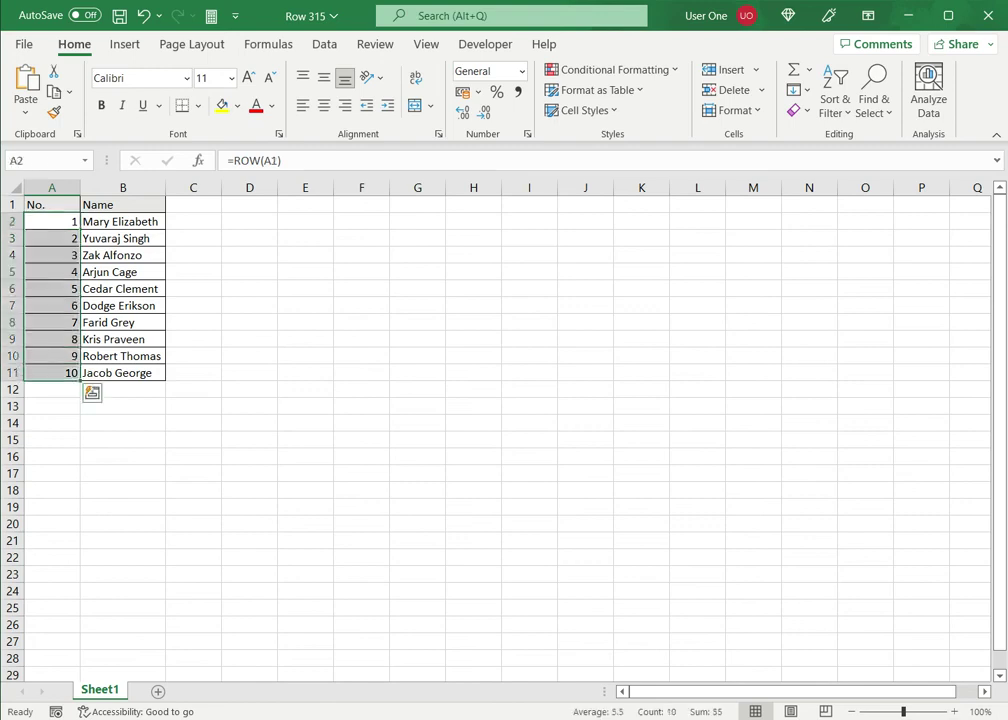
{"action": "key", "text": "Delete"}
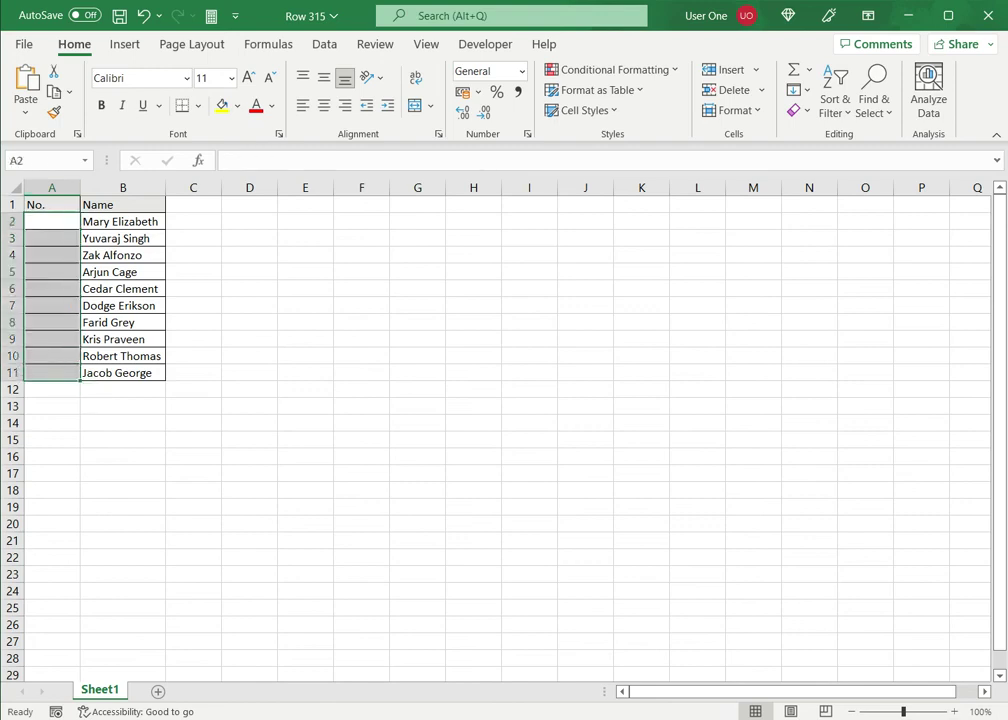
{"action": "left_click", "coordinate": [52, 221]}
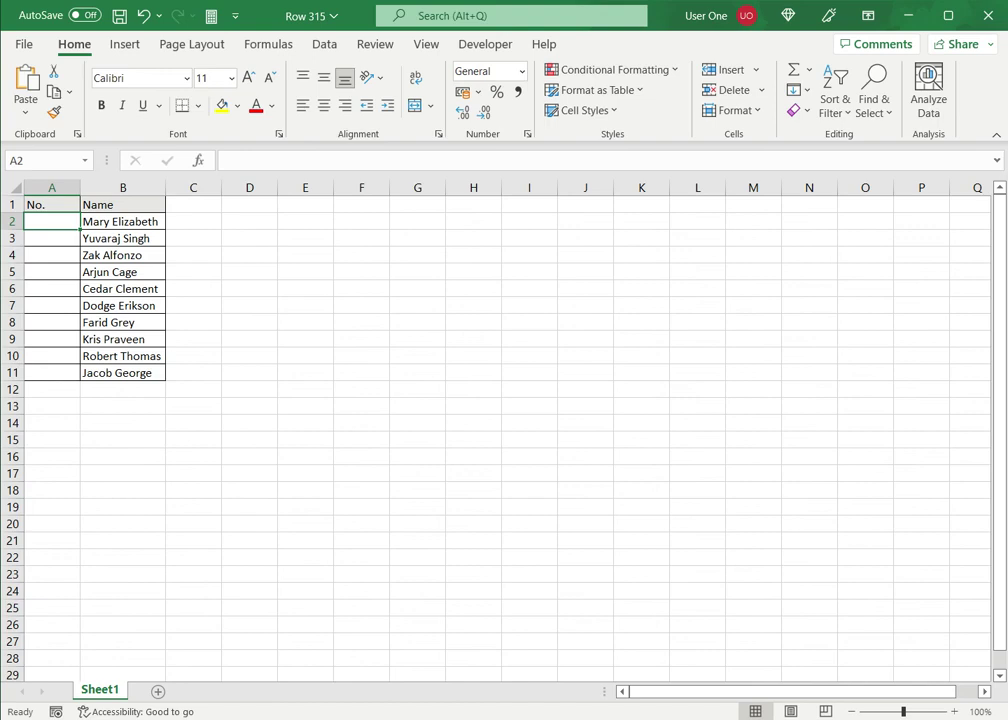
{"action": "type", "text": "="}
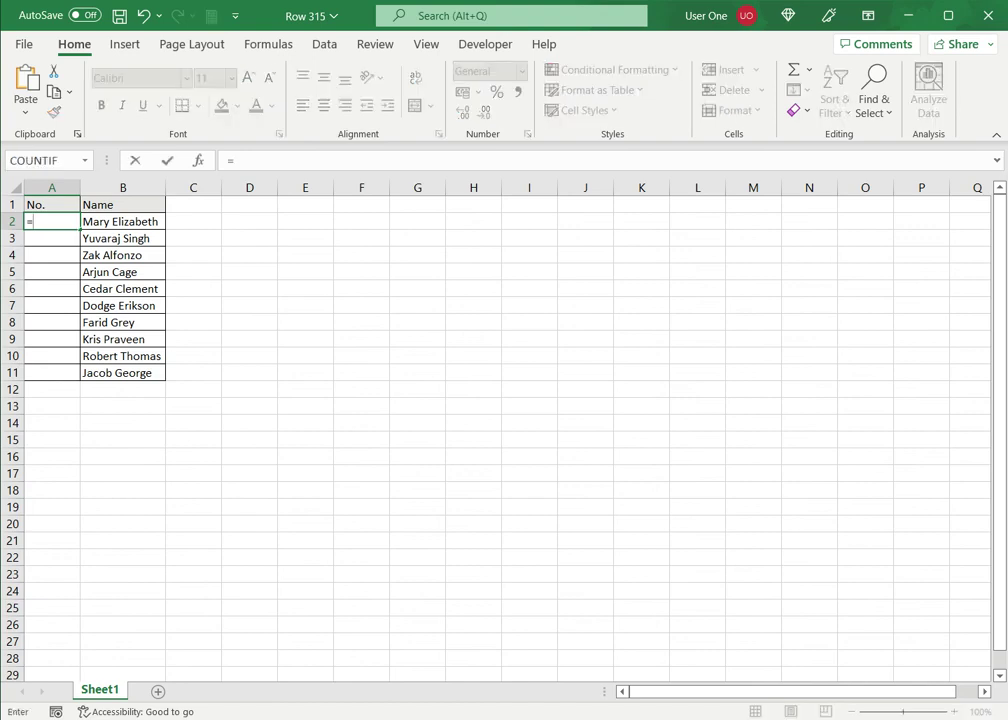
{"action": "type", "text": "sequenc"}
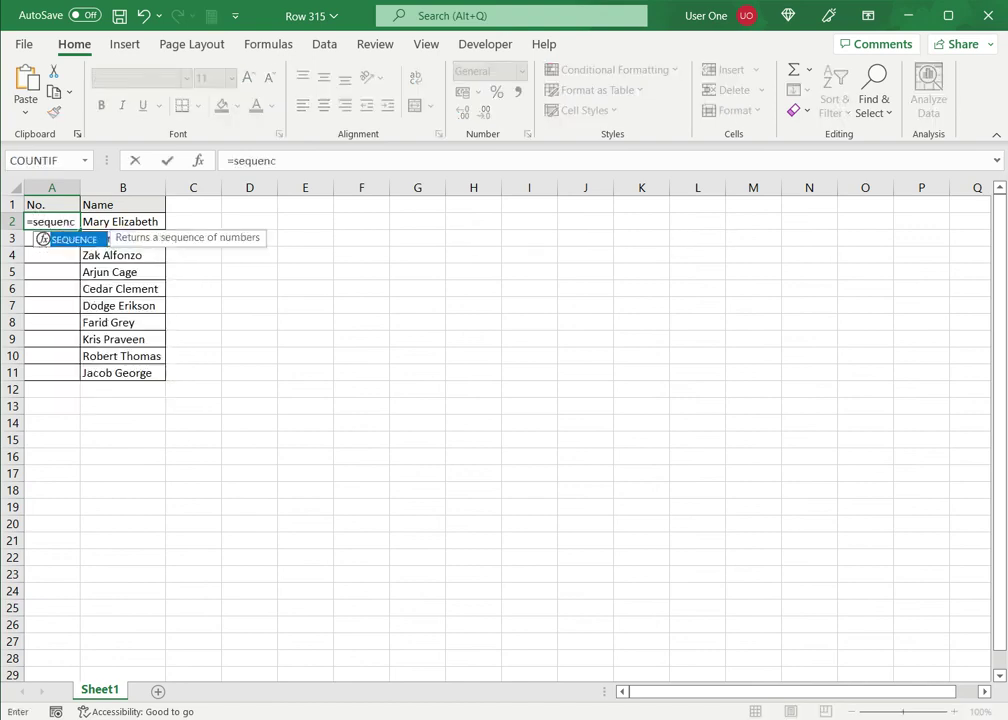
{"action": "type", "text": "e("}
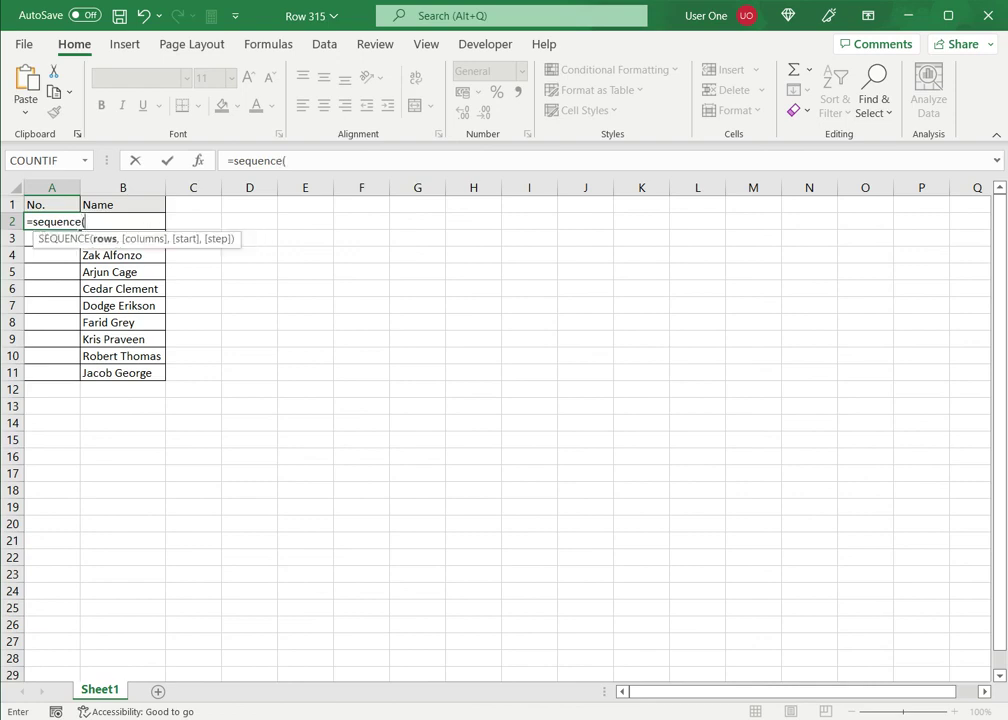
{"action": "type", "text": "10,"}
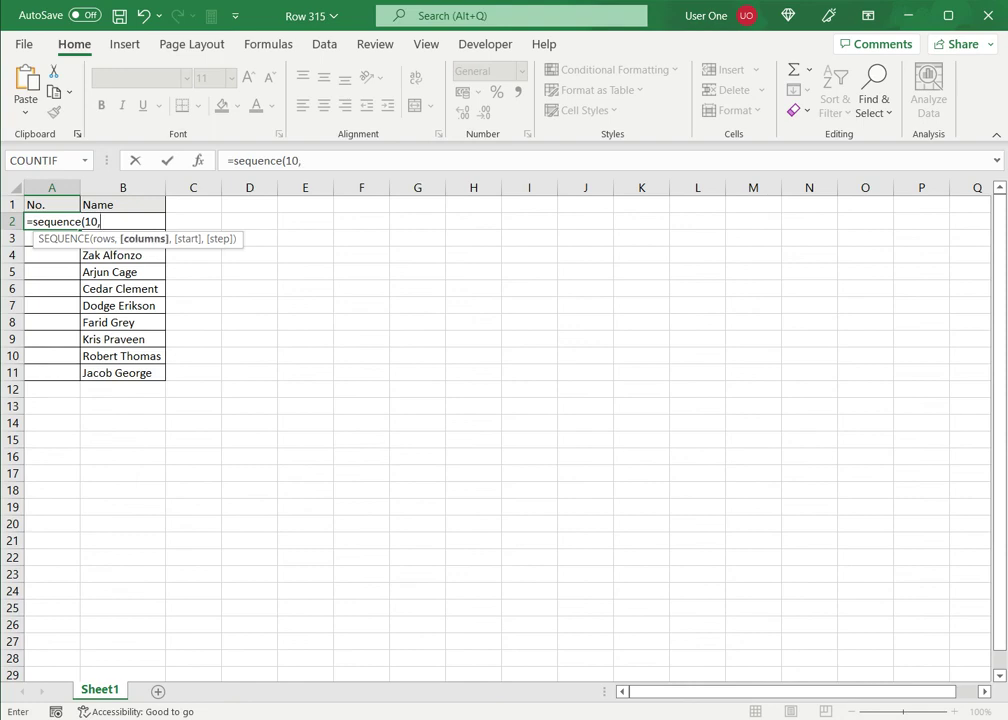
{"action": "type", "text": "1,1"}
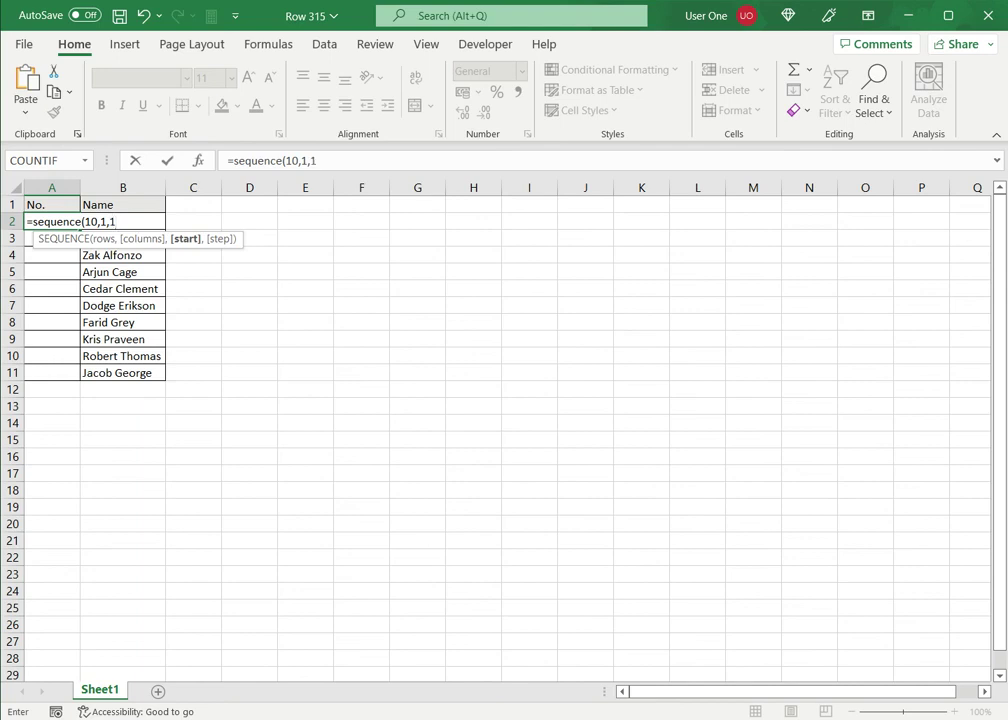
{"action": "type", "text": ",1)"}
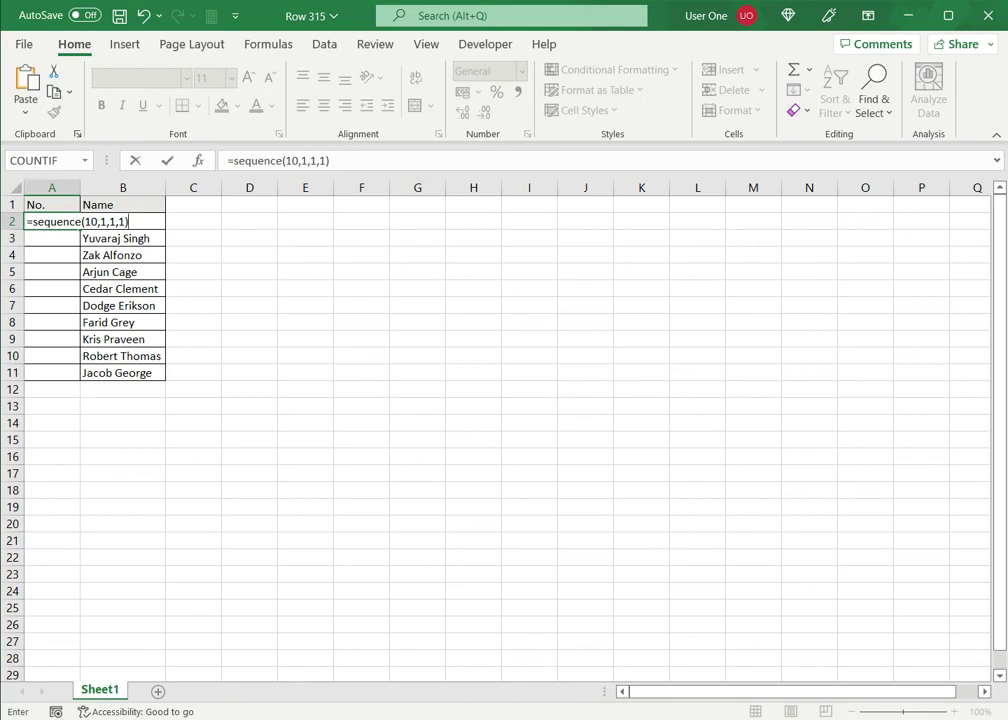
{"action": "key", "text": "Return"}
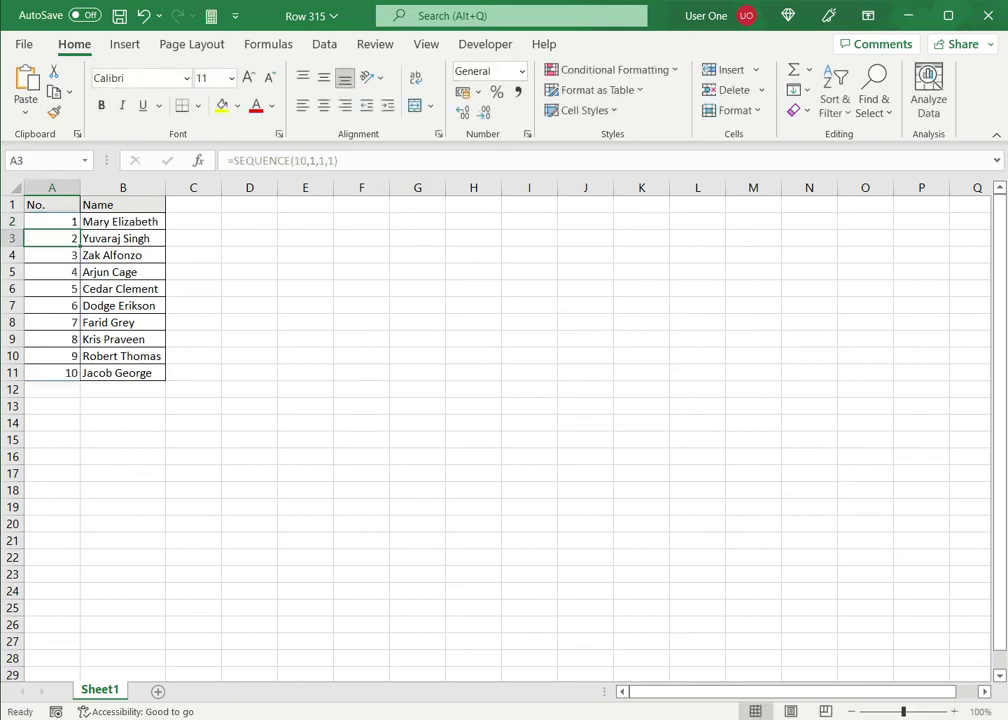